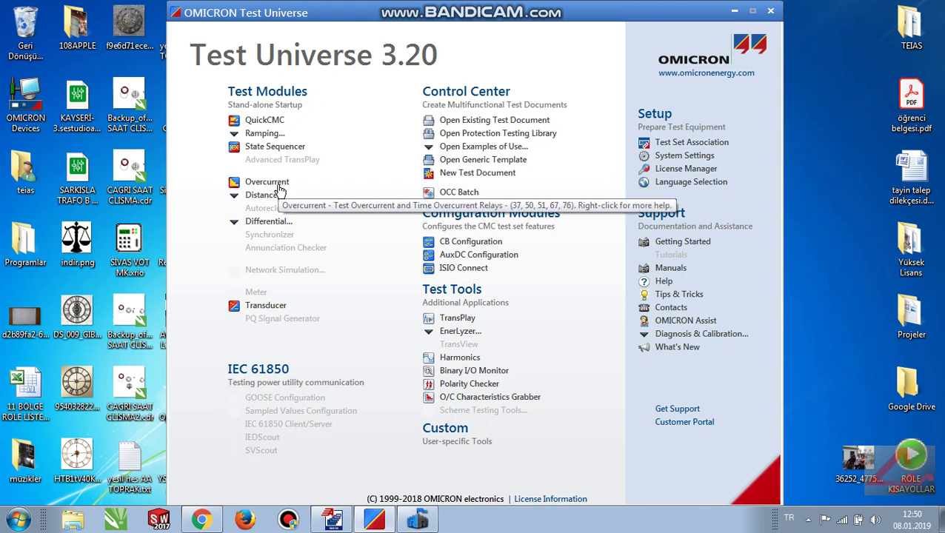
# Launch the Distance test module from the Start Page's Distance module list.
pyautogui.click(264, 195)
pyautogui.click(305, 200)
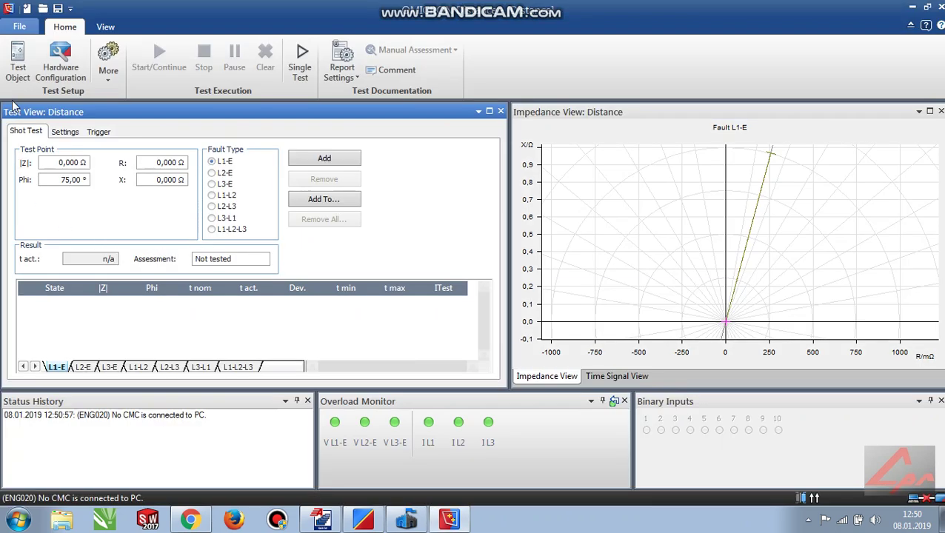
# Open the Test Object's RIO Device entry for editing in Device Settings.
pyautogui.click(22, 67)
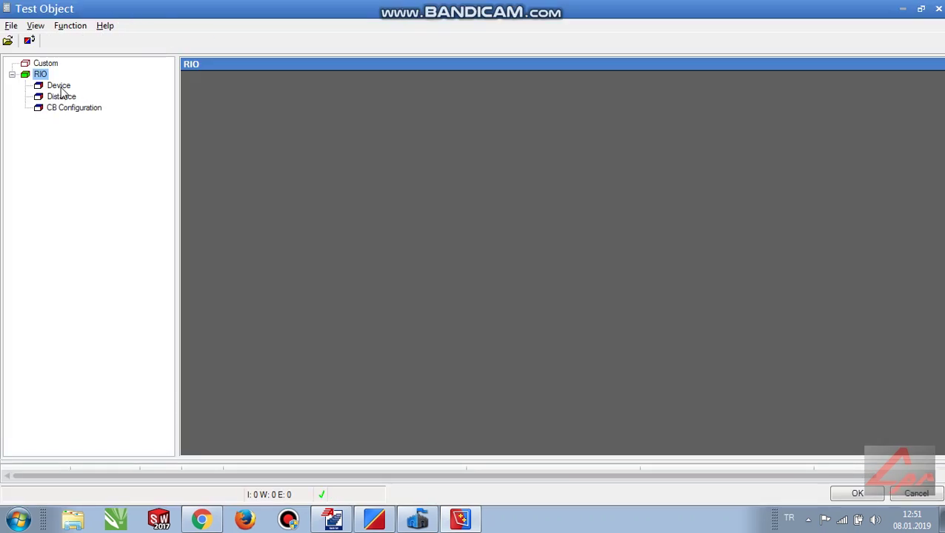
pyautogui.click(61, 88)
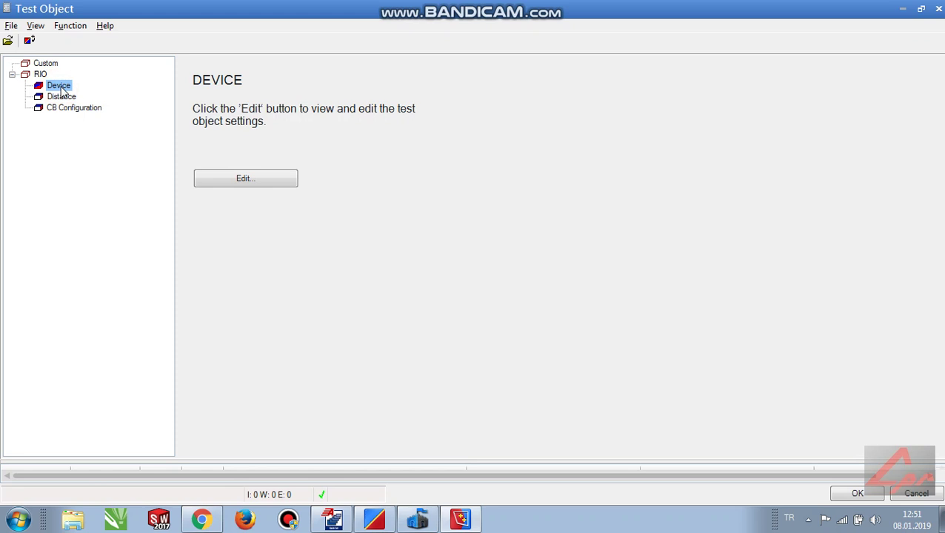
pyautogui.click(58, 86)
pyautogui.click(62, 155)
pyautogui.click(58, 86)
pyautogui.doubleClick(59, 86)
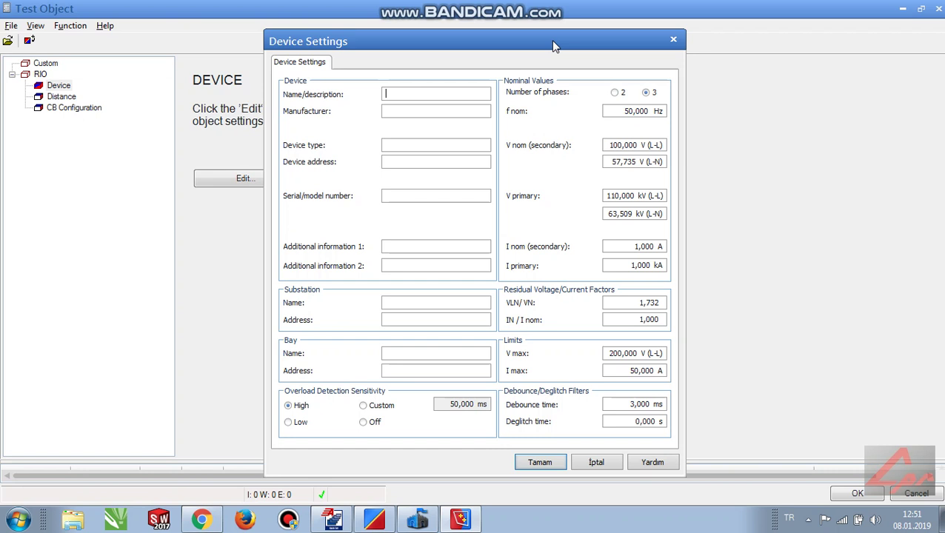
# Enter description 'susehrızarafd', manufacturer 'TEIAS' and device type 'ABB REL650'.
pyautogui.click(408, 94)
pyautogui.write('susehr')
pyautogui.write('ı')
pyautogui.write('zaraf')
pyautogui.write('d')
pyautogui.click(415, 112)
pyautogui.write('TEIAS')
pyautogui.click(405, 145)
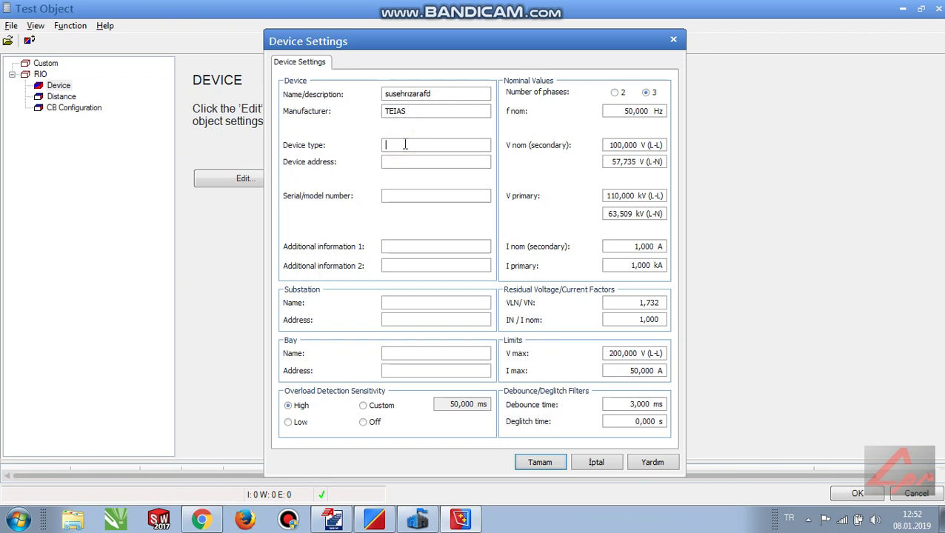
pyautogui.write('ABB ')
pyautogui.write('REL')
pyautogui.write('6')
pyautogui.write('50')
# Pass over the address and info fields and enter substation name 'SUSEHRI TM'.
pyautogui.click(407, 160)
pyautogui.click(388, 197)
pyautogui.click(391, 243)
pyautogui.click(394, 266)
pyautogui.click(396, 301)
pyautogui.write('SUS')
pyautogui.write('EHRI TM')
# Enter 'ZARA FEEDER' as the bay name.
pyautogui.click(400, 317)
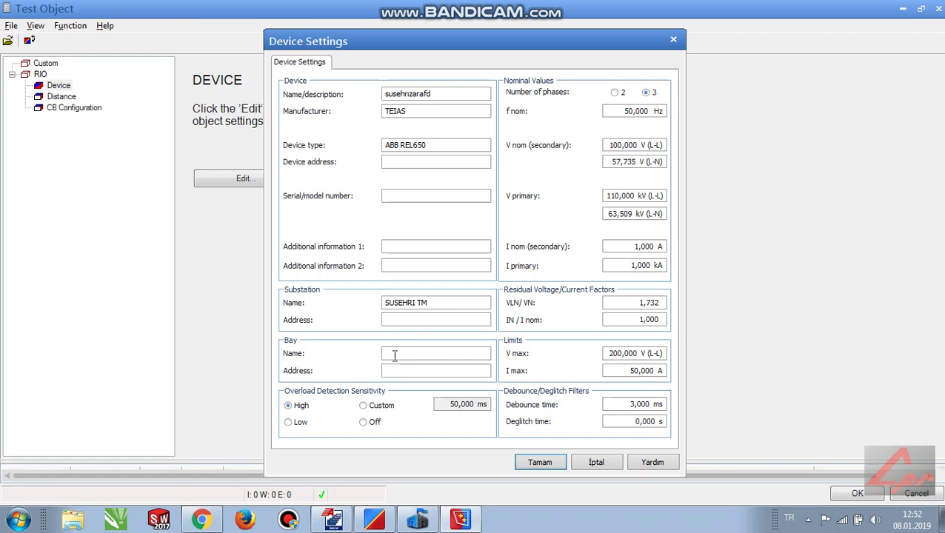
pyautogui.click(413, 349)
pyautogui.write('ZARA ')
pyautogui.write('FEE')
pyautogui.write('DER')
pyautogui.click(396, 370)
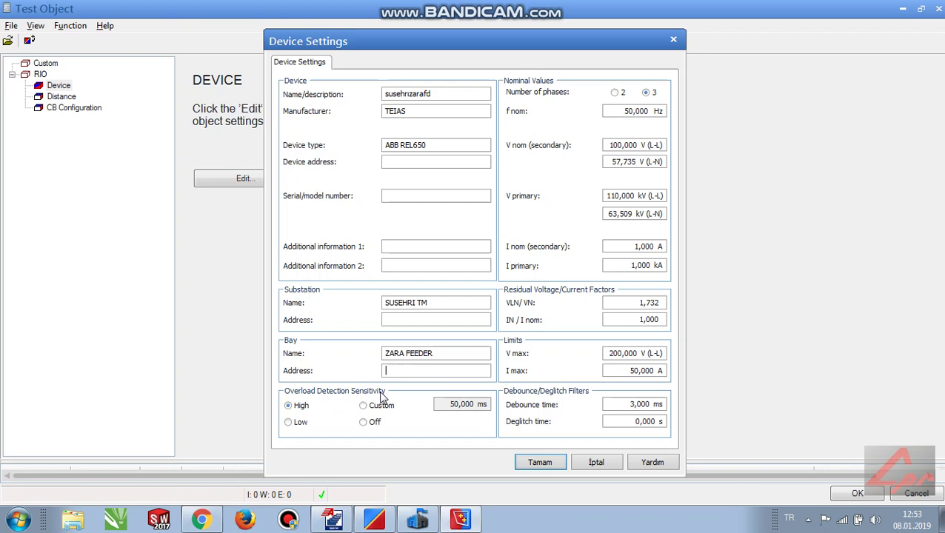
pyautogui.click(444, 401)
pyautogui.click(289, 406)
pyautogui.click(649, 94)
pyautogui.click(612, 163)
pyautogui.moveTo(621, 145); pyautogui.dragTo(606, 144)
pyautogui.write('2')
pyautogui.press('Tab')
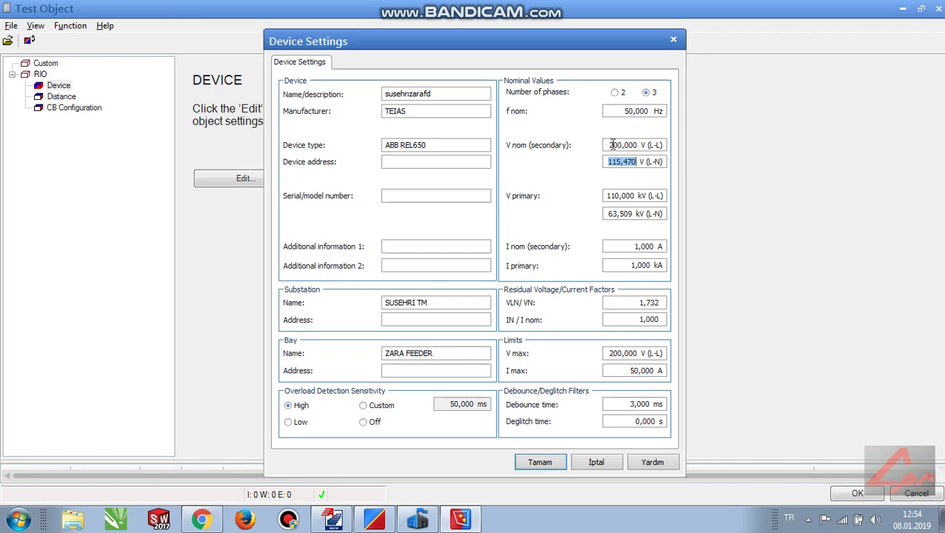
pyautogui.click(613, 145)
pyautogui.press('Tab')
# Set primary voltage to 154 kV (88,912 kV L-N) and primary current to 1200.
pyautogui.doubleClick(619, 195)
pyautogui.write('1000')
pyautogui.write('54')
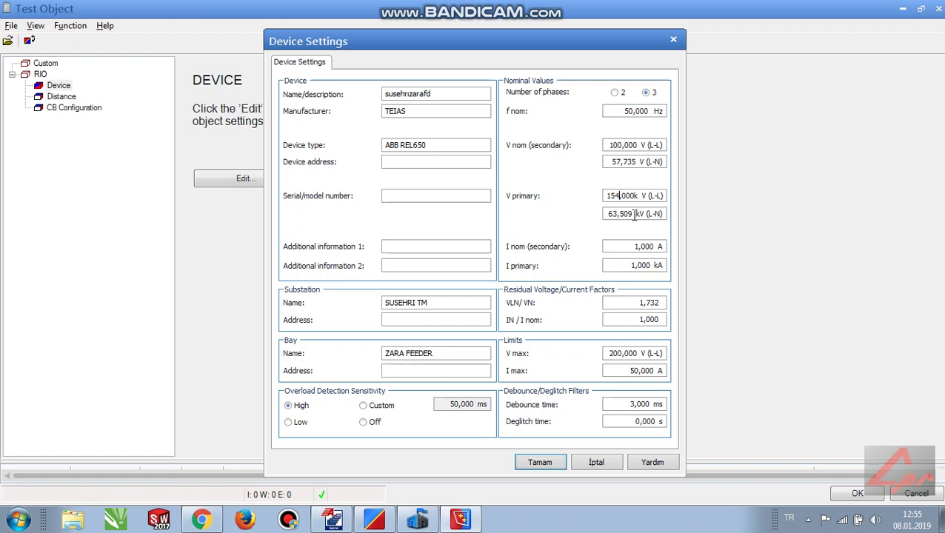
pyautogui.click(634, 215)
pyautogui.click(639, 264)
pyautogui.write('12')
pyautogui.write('00')
# Set the secondary nominal current to 5 A.
pyautogui.click(664, 246)
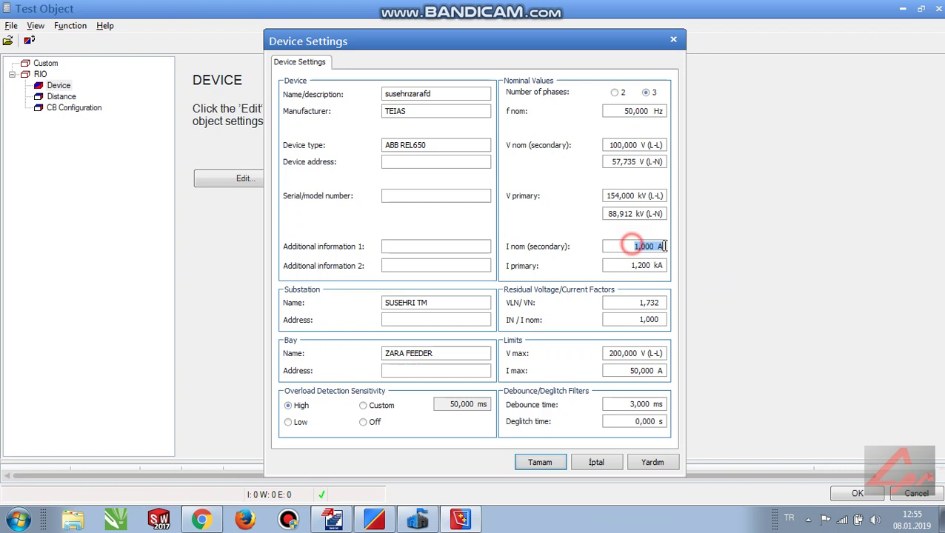
pyautogui.write('5')
pyautogui.press('Tab')
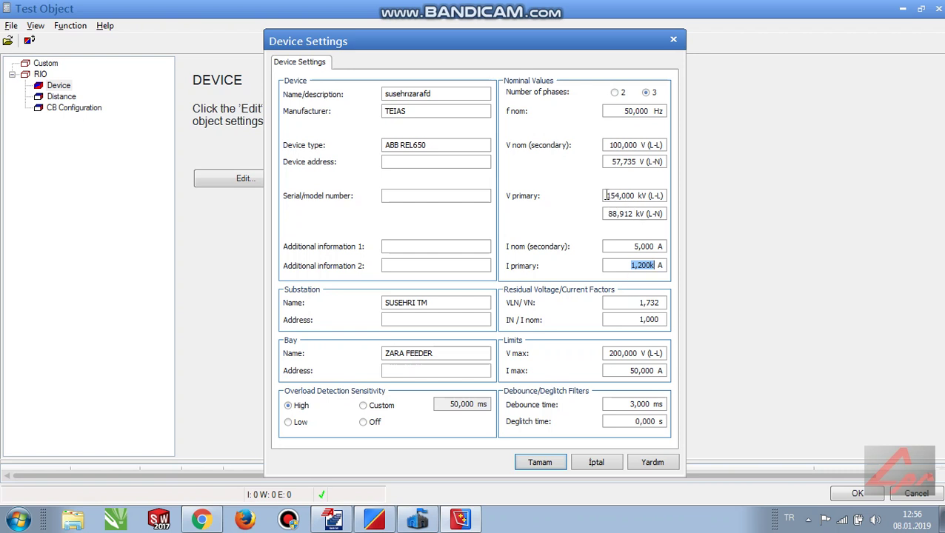
# Check the primary voltage, VLN/VN, I nom and IN/I nom values.
pyautogui.moveTo(607, 196); pyautogui.dragTo(619, 196)
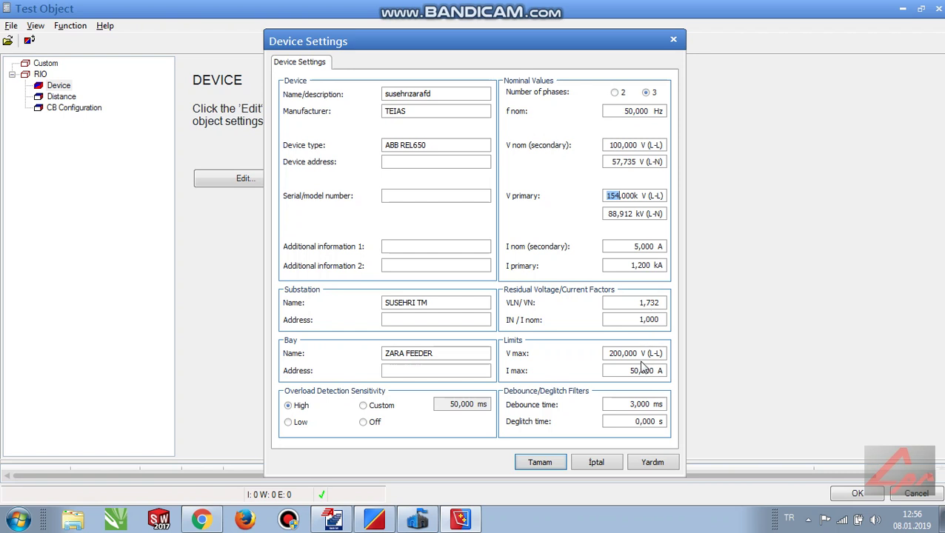
pyautogui.moveTo(630, 302); pyautogui.dragTo(670, 309)
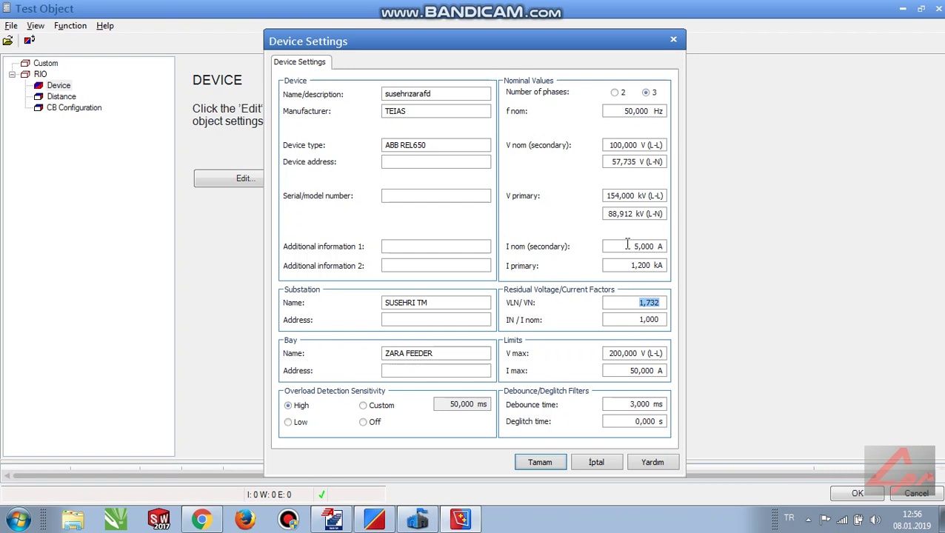
pyautogui.moveTo(631, 247); pyautogui.dragTo(665, 246)
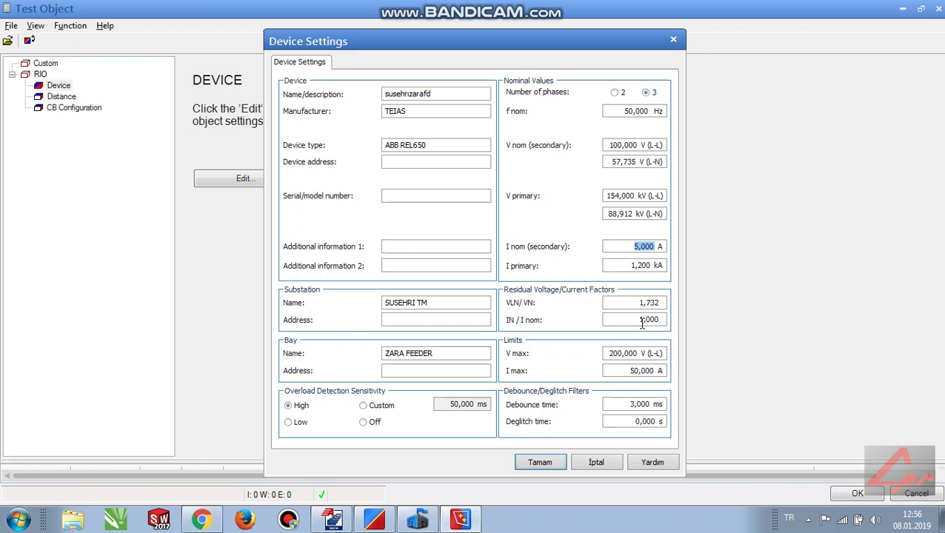
pyautogui.moveTo(635, 319); pyautogui.dragTo(673, 318)
pyautogui.click(699, 319)
pyautogui.click(579, 323)
pyautogui.click(581, 319)
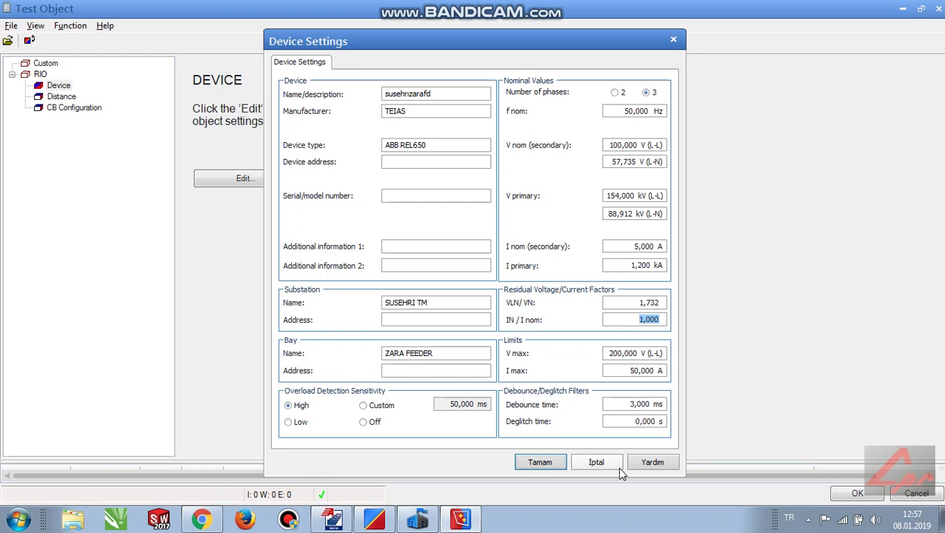
# Save the device settings, then open Distance protection parameters and move the window right.
pyautogui.click(541, 463)
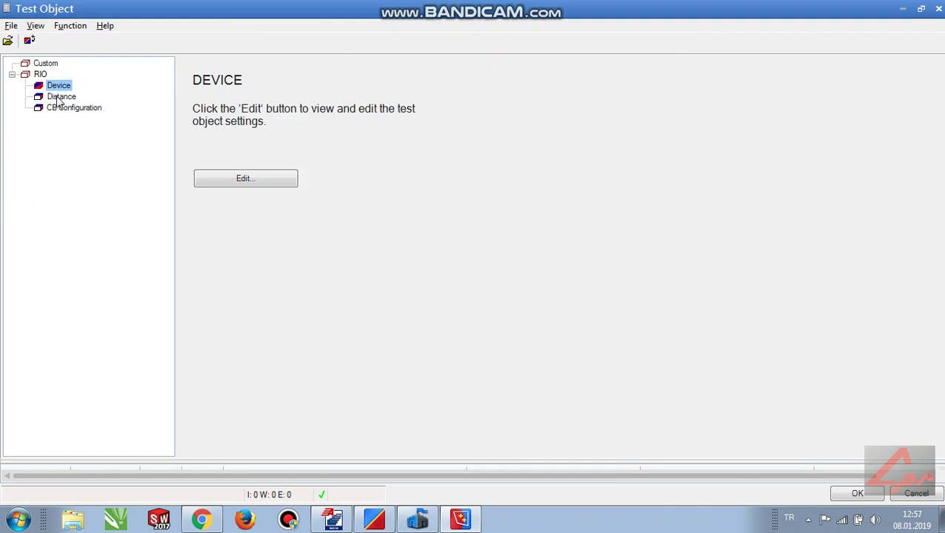
pyautogui.doubleClick(60, 97)
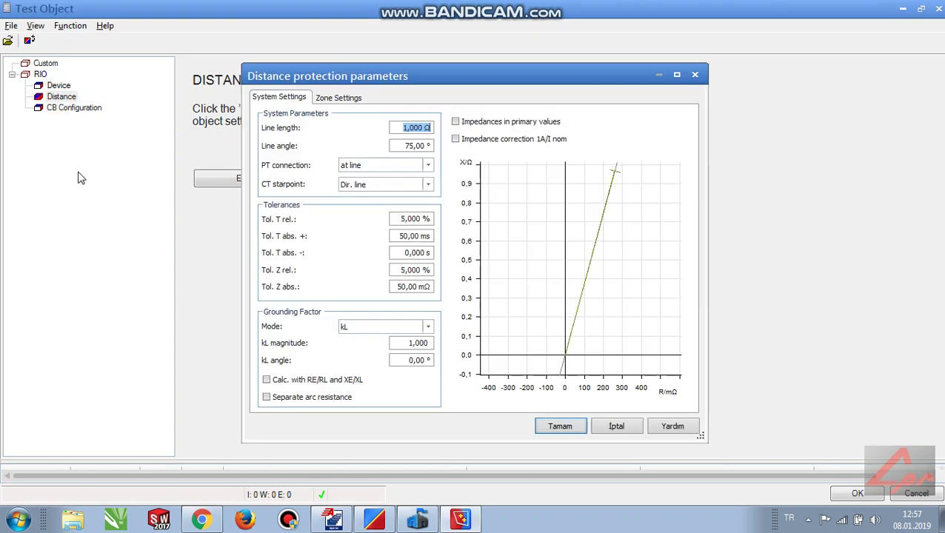
pyautogui.moveTo(458, 80); pyautogui.dragTo(576, 81)
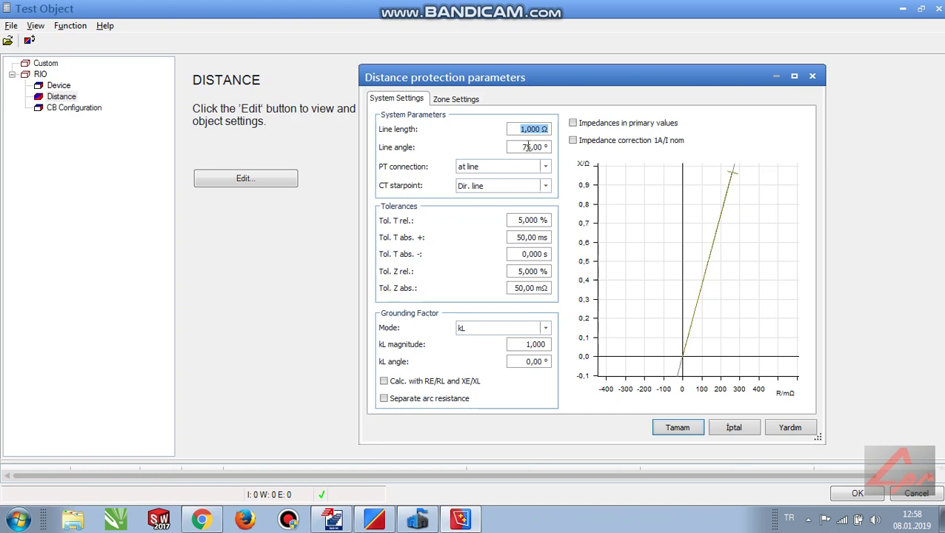
# Set line length to 13.6 Ω and line angle to 79°.
pyautogui.doubleClick(520, 129)
pyautogui.write('1')
pyautogui.write('3.')
pyautogui.write('6')
pyautogui.press('Tab')
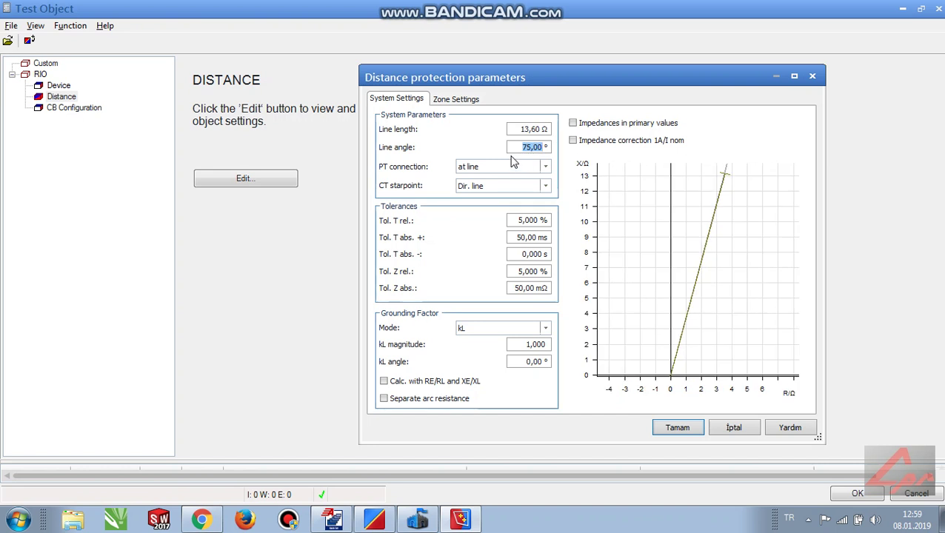
pyautogui.write('79')
pyautogui.press('Tab')
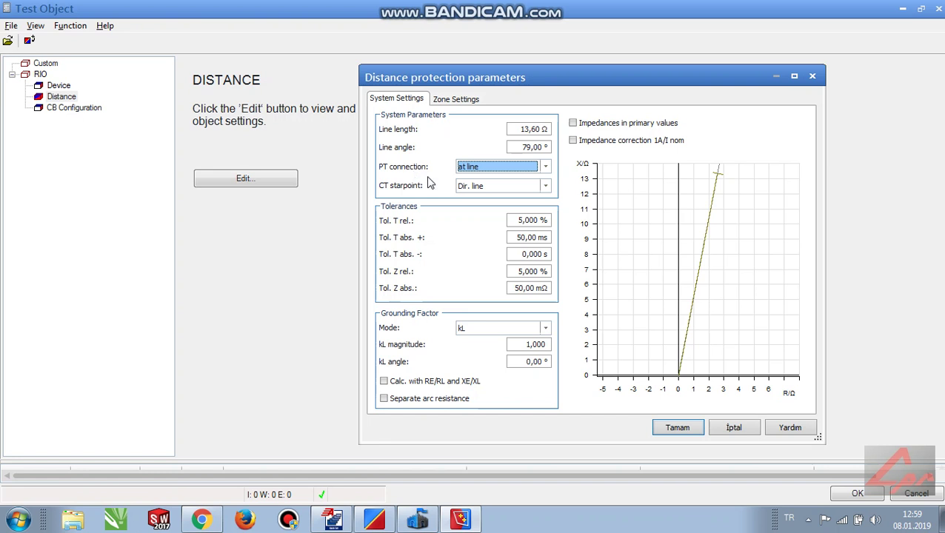
# Keep PT connection 'at line' and list the CT starpoint options.
pyautogui.click(546, 167)
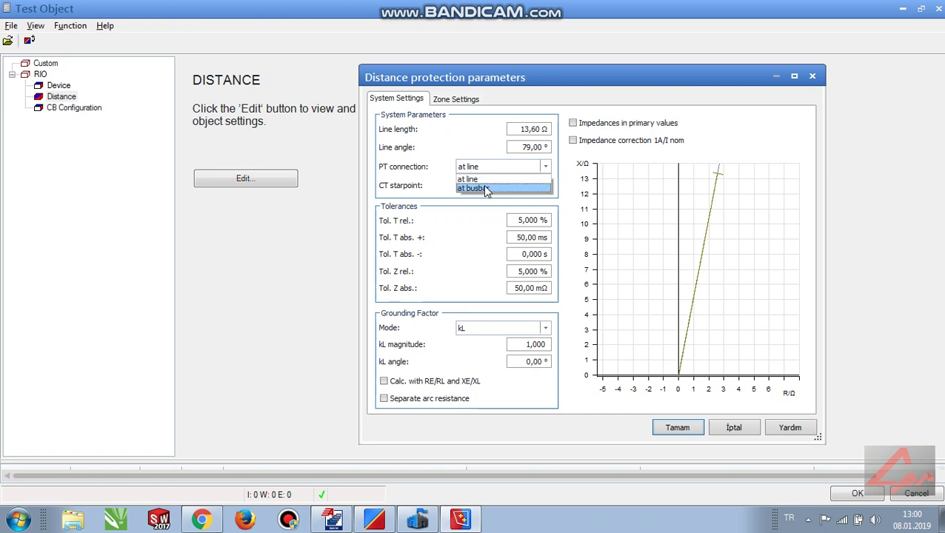
pyautogui.click(502, 180)
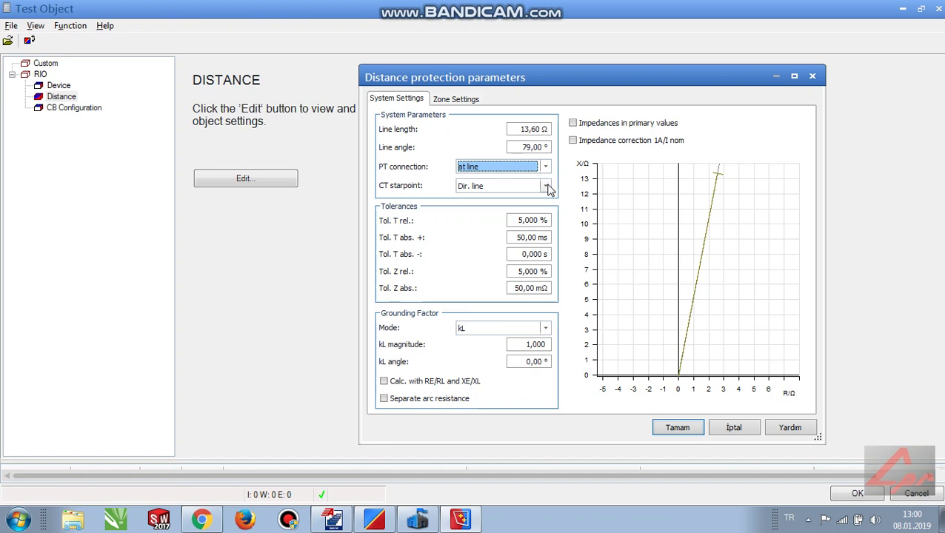
pyautogui.click(546, 186)
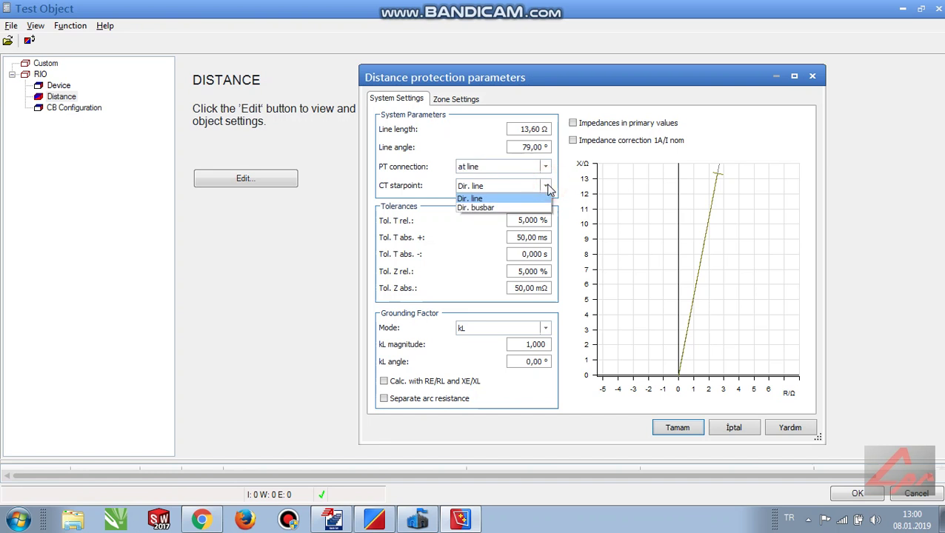